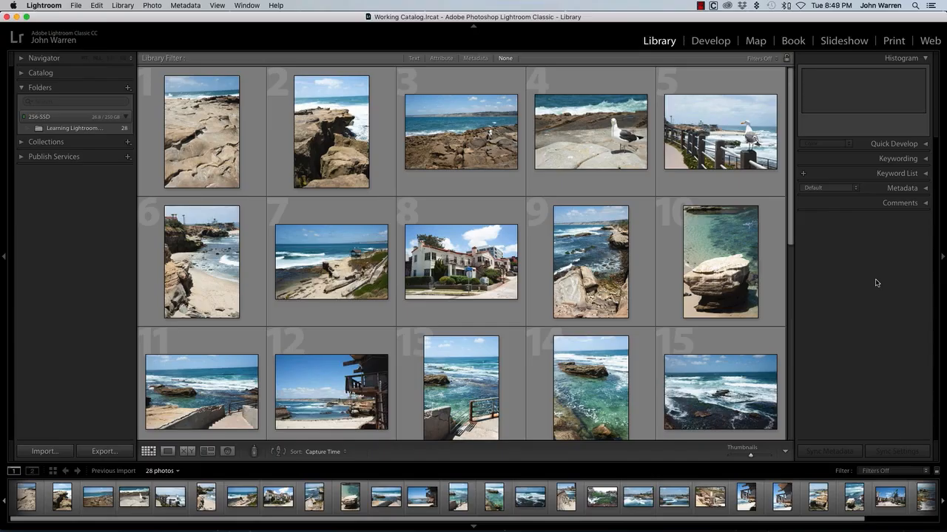
Expand the Metadata section and display the metadata of the first photo in the grid
{"action": "left_click", "coordinate": [924, 188]}
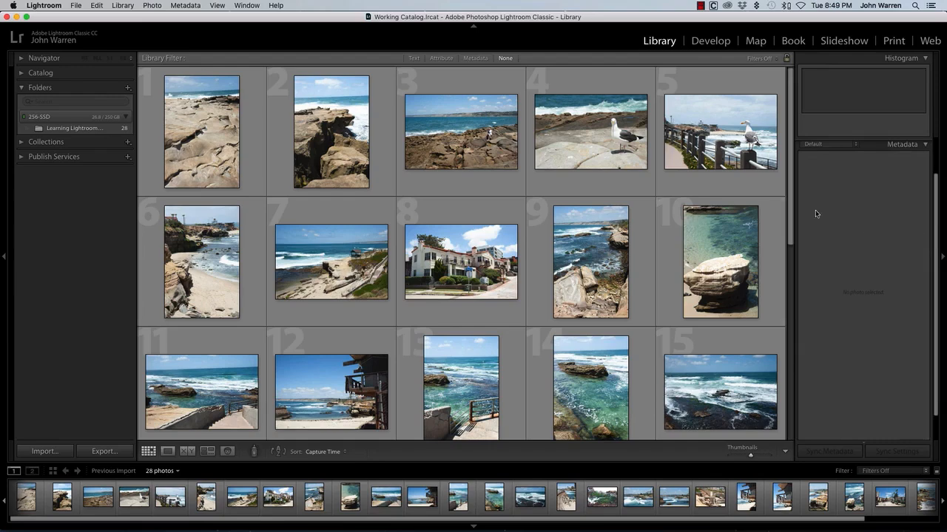
{"action": "left_click", "coordinate": [214, 136]}
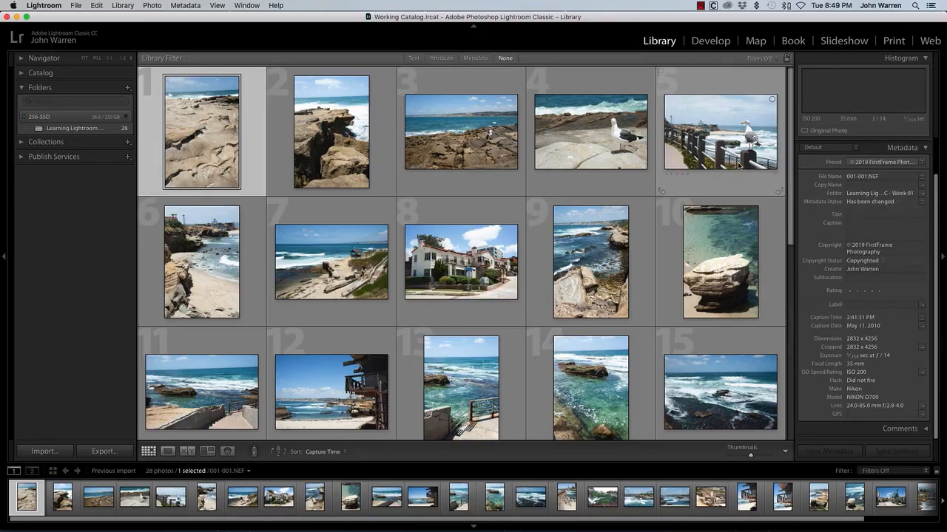
{"action": "mouse_move", "coordinate": [738, 166]}
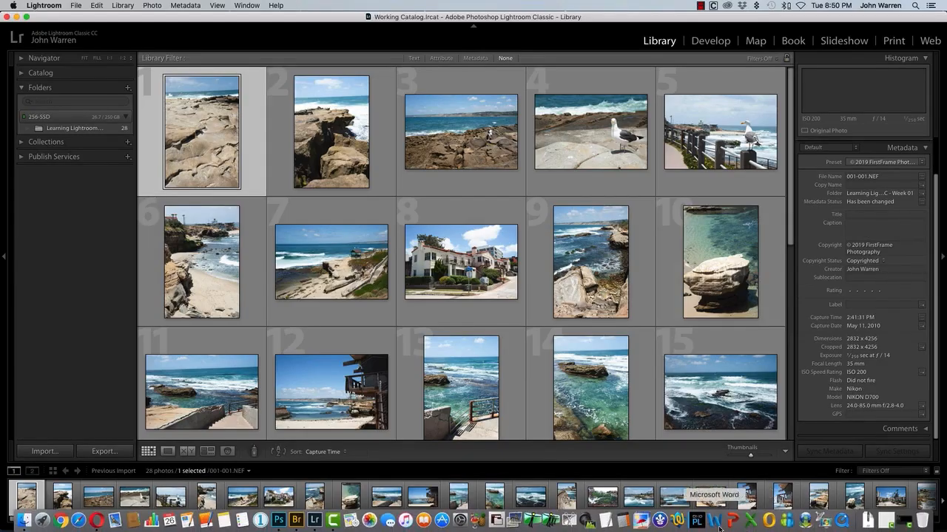
Switch to TextWrangler, copy the La Jolla Cove description from Lightroom Metadata.txt, and return to Lightroom
{"action": "key", "text": "super+Tab"}
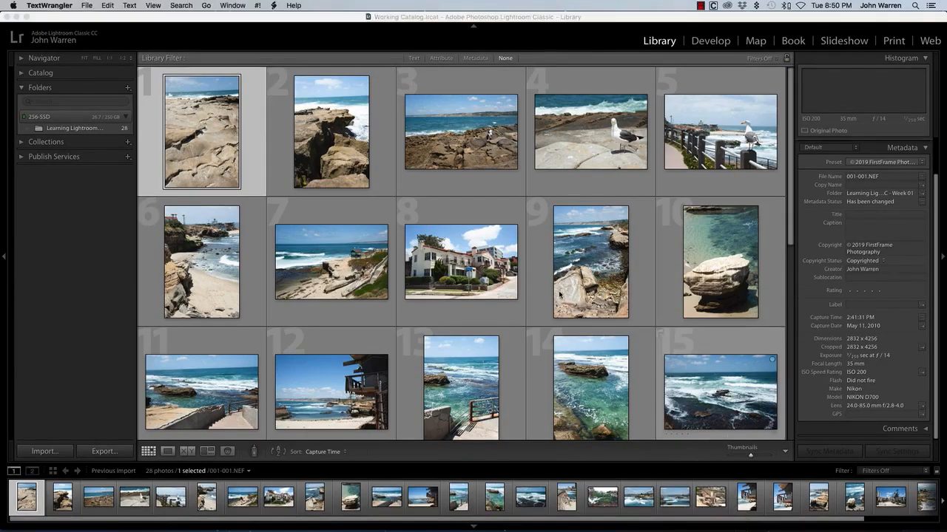
{"action": "left_click", "coordinate": [746, 325]}
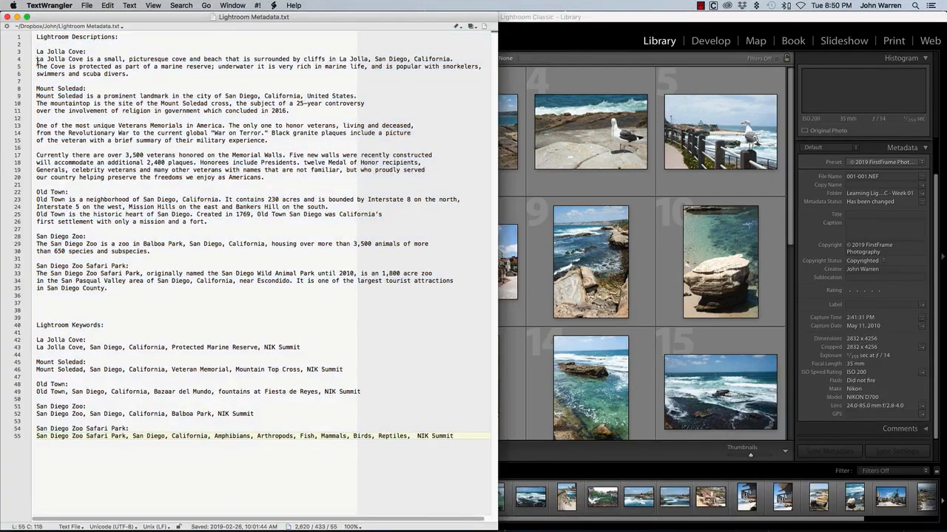
{"action": "left_click_drag", "start_coordinate": [36, 59], "coordinate": [148, 75]}
{"action": "key", "text": "cmd+c"}
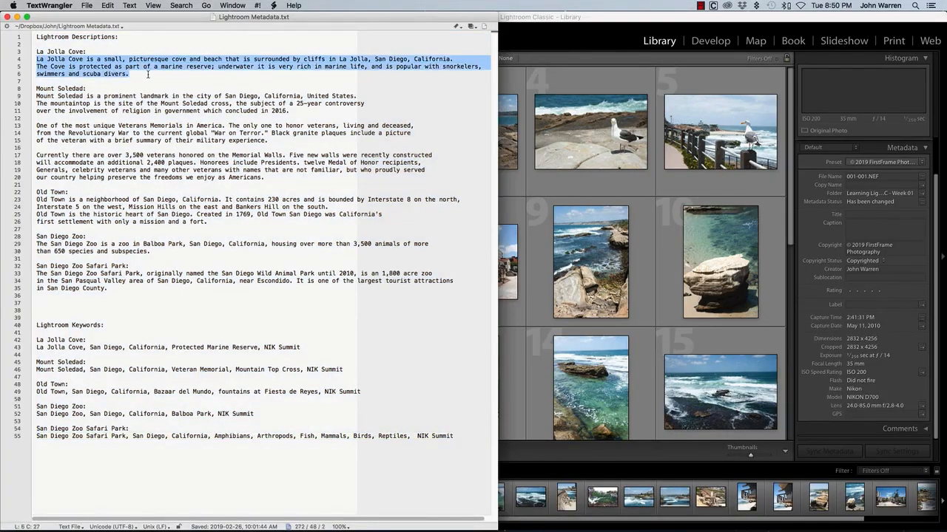
{"action": "left_click", "coordinate": [588, 17]}
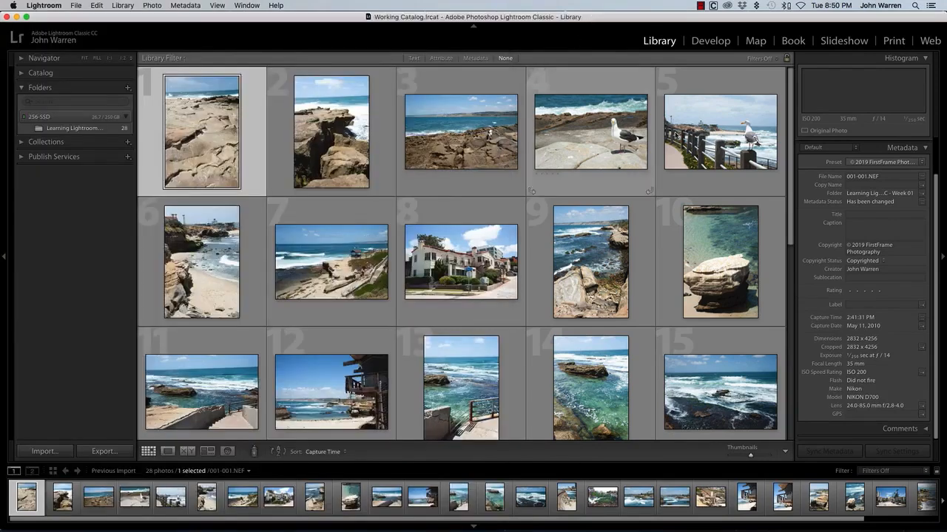
Select all the photos in the folder and paste the copied La Jolla Cove description as their caption
{"action": "key", "text": "super+a"}
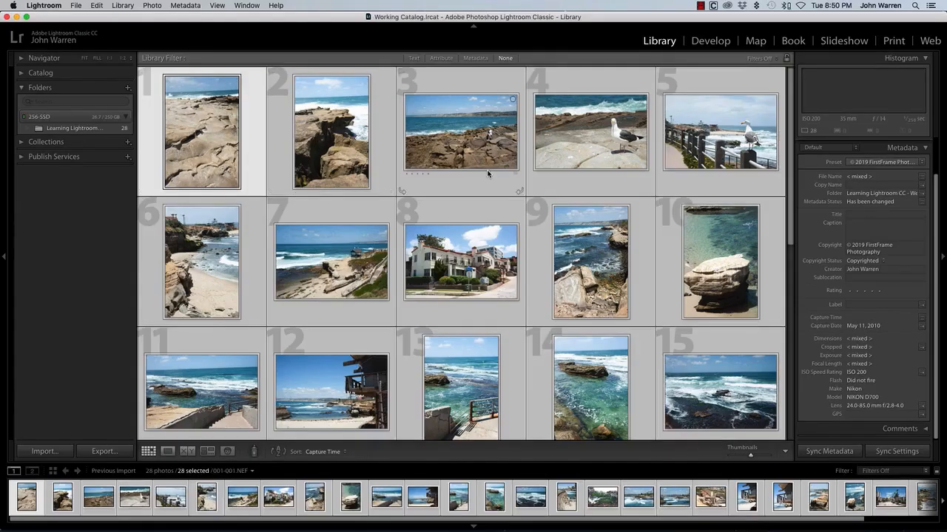
{"action": "scroll", "coordinate": [790, 178], "scroll_direction": "down", "scroll_amount": 1}
{"action": "scroll", "coordinate": [790, 177], "scroll_direction": "down", "scroll_amount": 5}
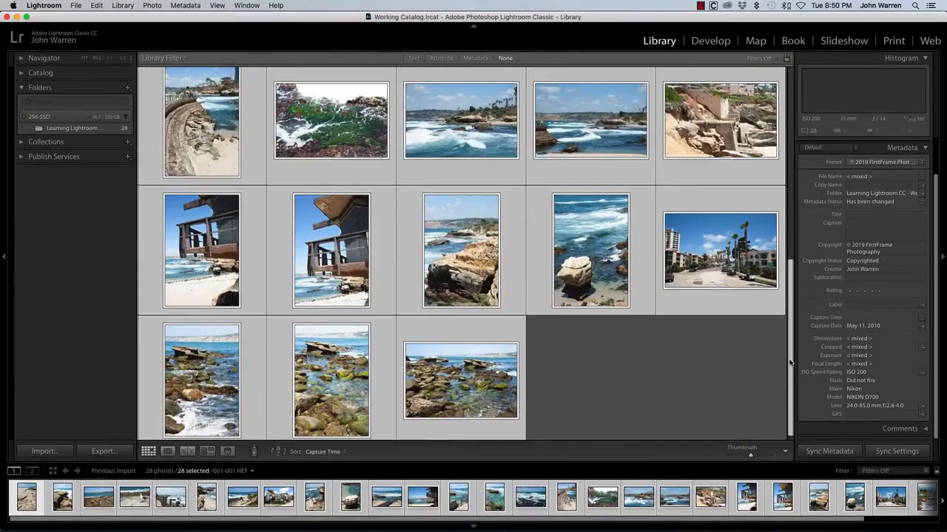
{"action": "scroll", "coordinate": [790, 177], "scroll_direction": "up", "scroll_amount": 5}
{"action": "left_click", "coordinate": [873, 229]}
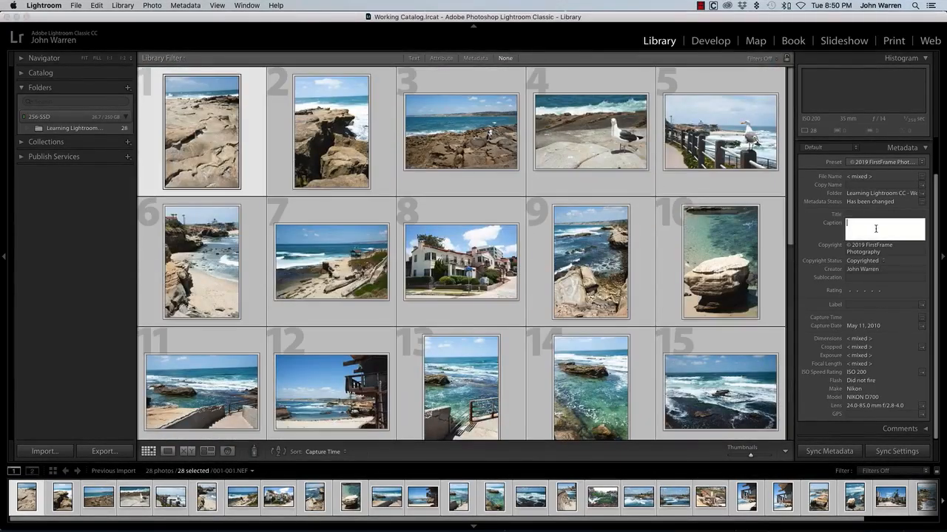
{"action": "key", "text": "cmd+v"}
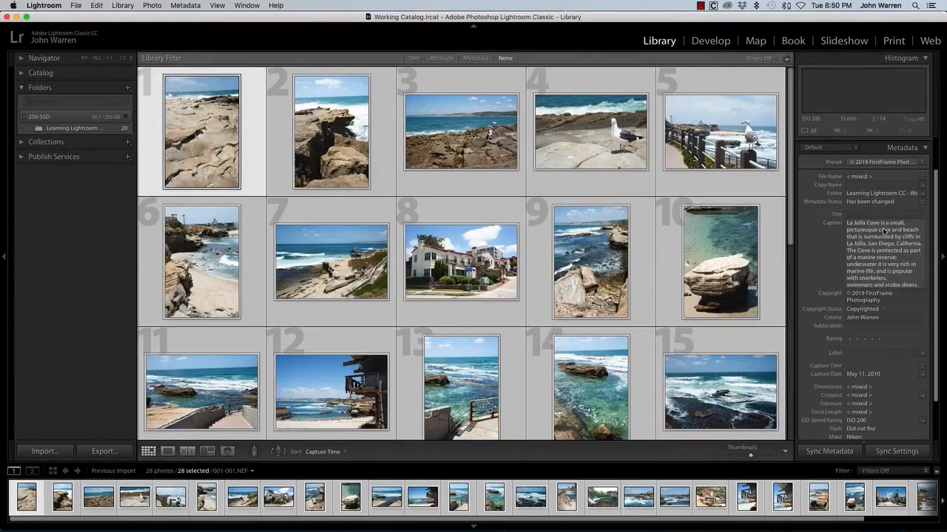
{"action": "key", "text": "Return"}
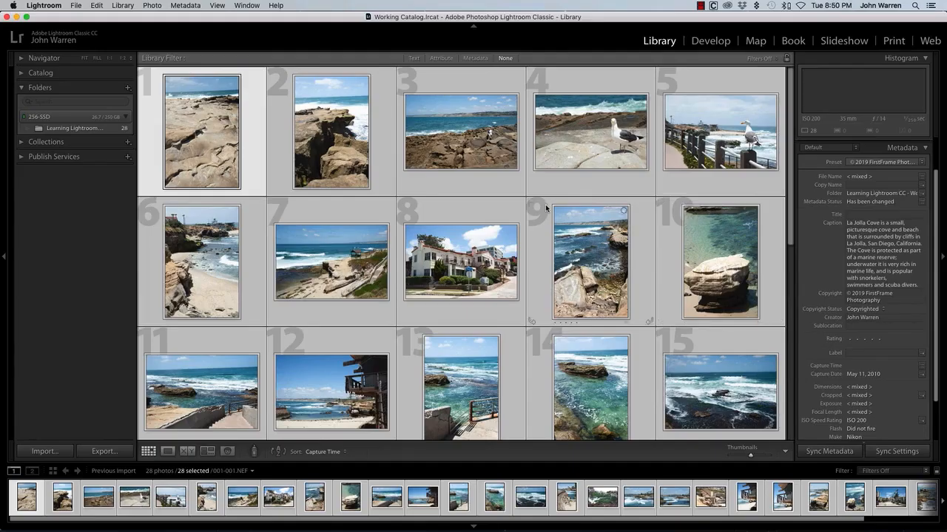
Deselect all the photos and check the caption on individual photos, including 2, 5, 10, 8 and 7
{"action": "key", "text": "cmd+d"}
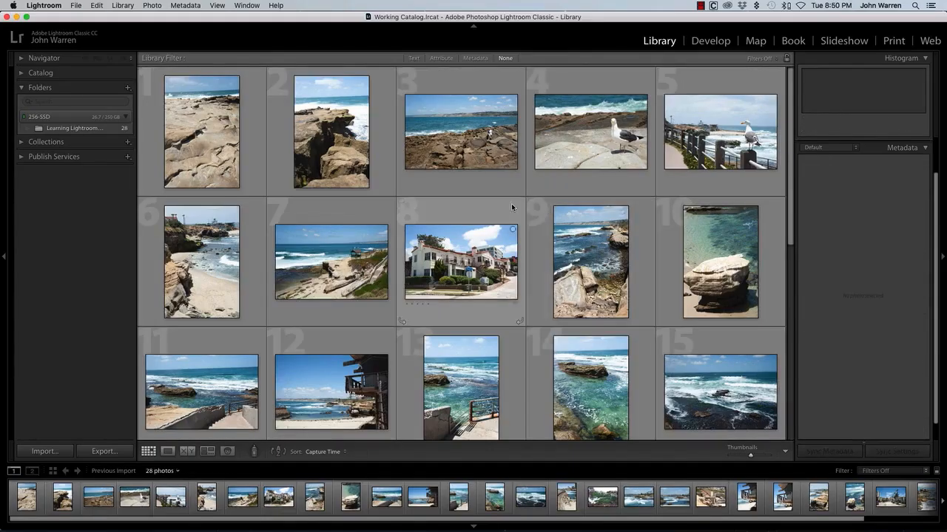
{"action": "left_click", "coordinate": [330, 139]}
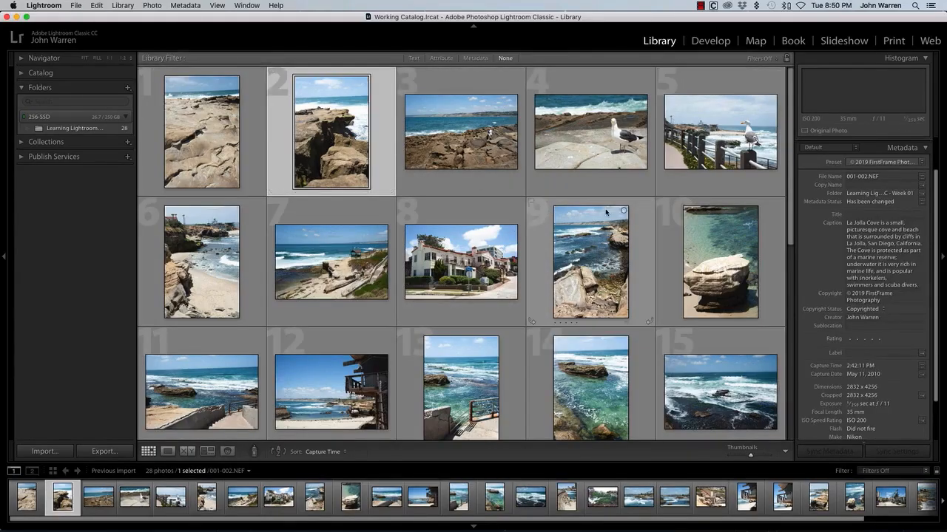
{"action": "left_click", "coordinate": [688, 144]}
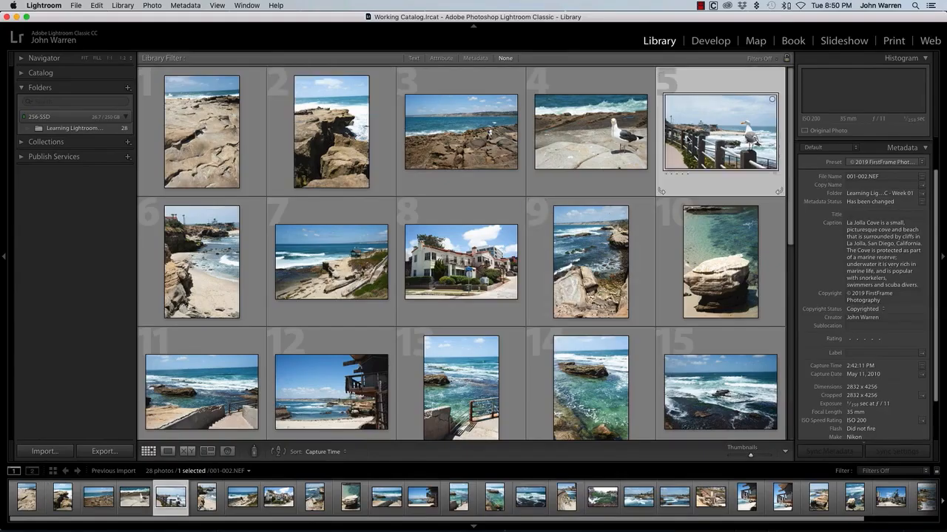
{"action": "left_click", "coordinate": [688, 263]}
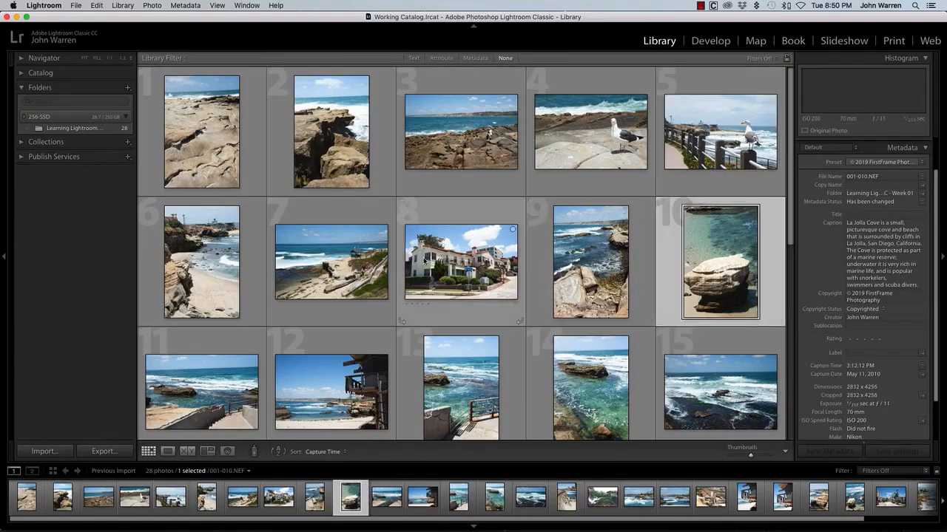
{"action": "left_click", "coordinate": [448, 264]}
{"action": "left_click", "coordinate": [327, 265]}
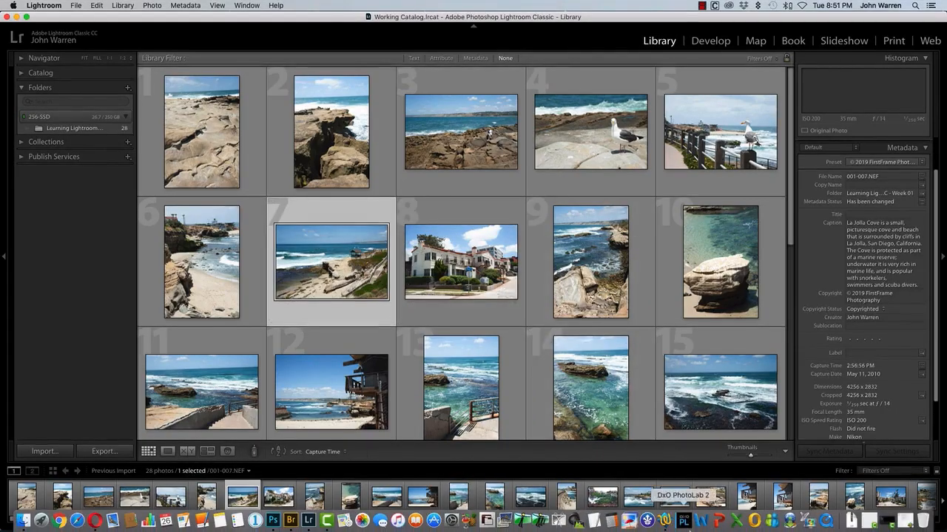
Switch to TextWrangler, copy the La Jolla Cove keyword line from the Lightroom Keywords list, and return to Lightroom
{"action": "left_click", "coordinate": [665, 522]}
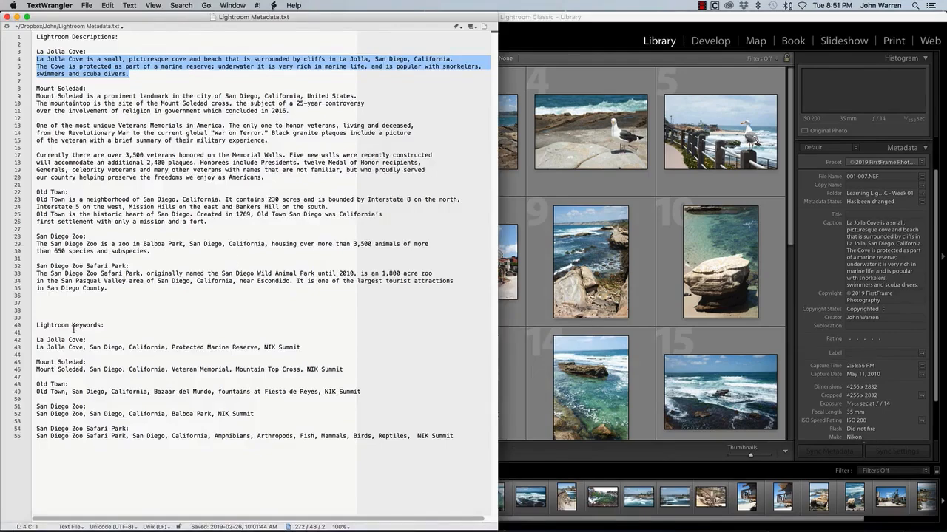
{"action": "left_click_drag", "start_coordinate": [37, 346], "coordinate": [294, 344]}
{"action": "key", "text": "super+c"}
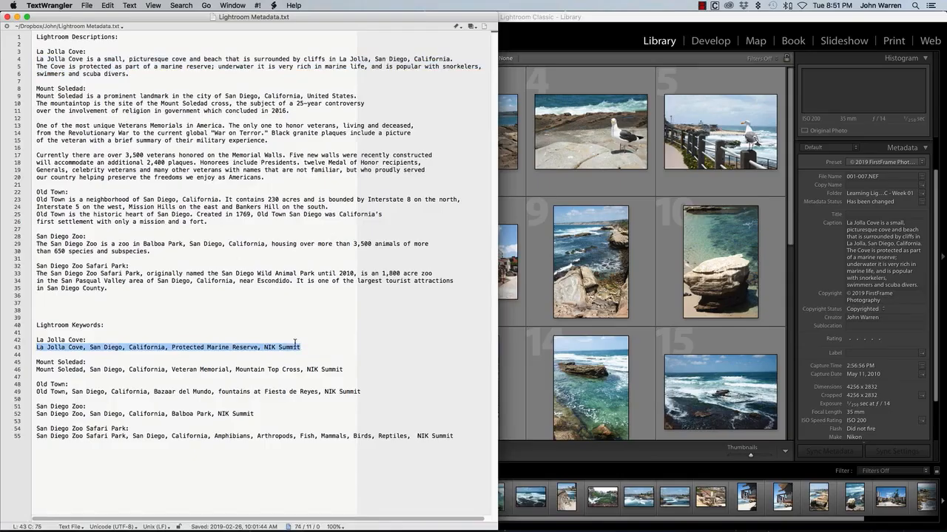
{"action": "left_click", "coordinate": [596, 21]}
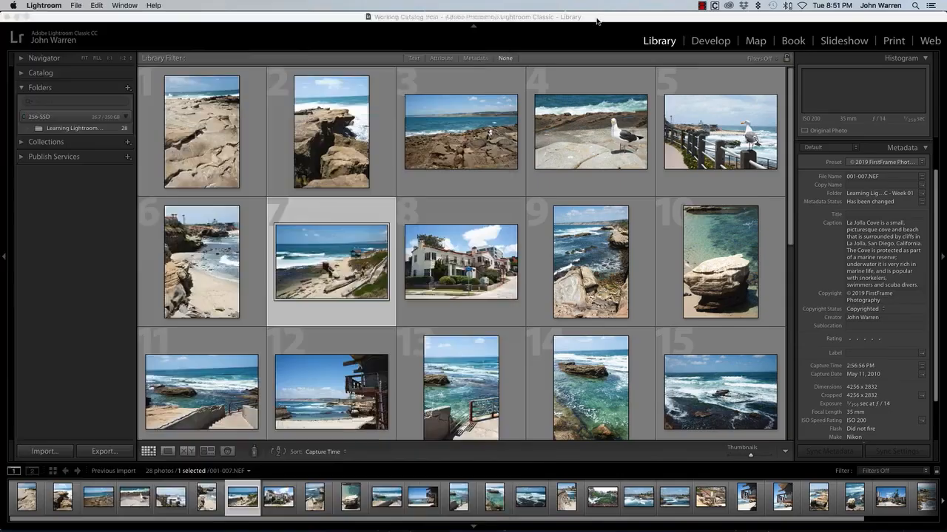
Select all the photos and add the keywords "La Jolla Cove, San Diego, California, Protected Marine Reserve, NIK Summit"
{"action": "key", "text": "super+a"}
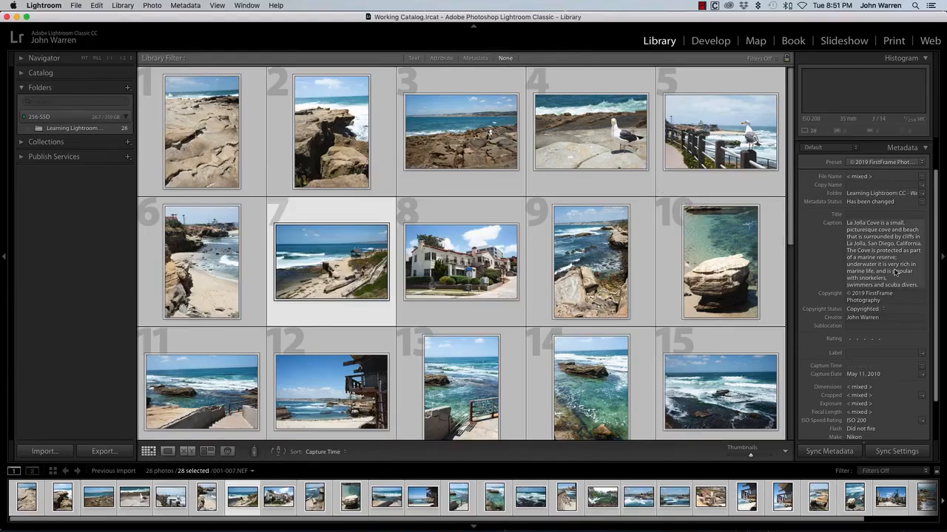
{"action": "scroll", "coordinate": [935, 244], "scroll_direction": "up", "scroll_amount": 1}
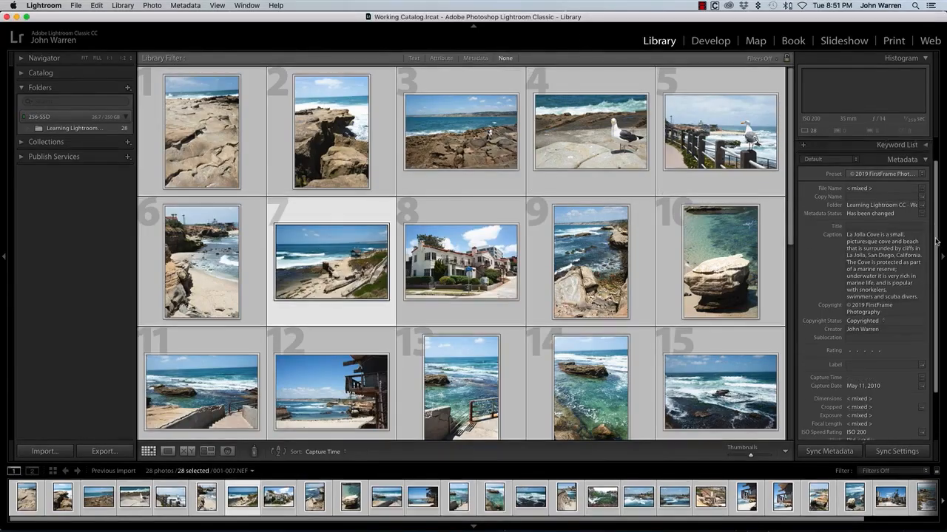
{"action": "scroll", "coordinate": [935, 242], "scroll_direction": "up", "scroll_amount": 2}
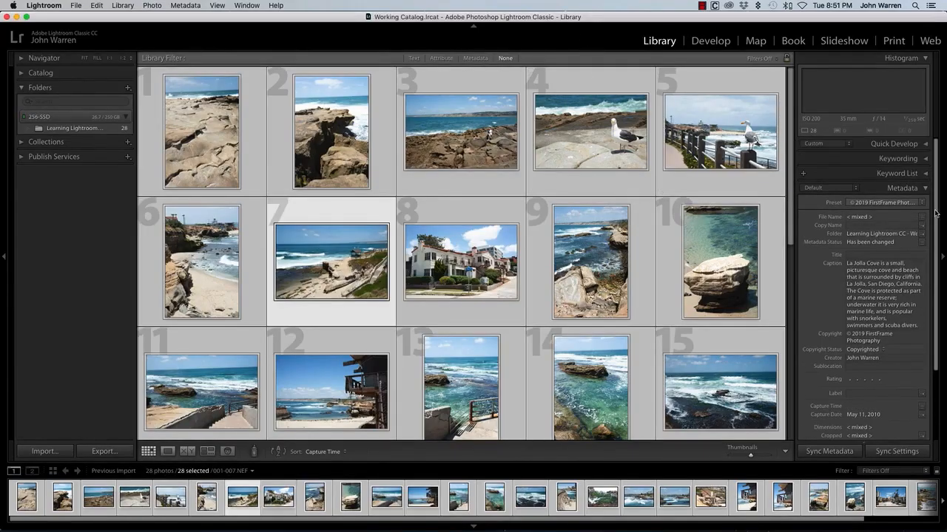
{"action": "left_click", "coordinate": [926, 161]}
{"action": "left_click", "coordinate": [865, 196]}
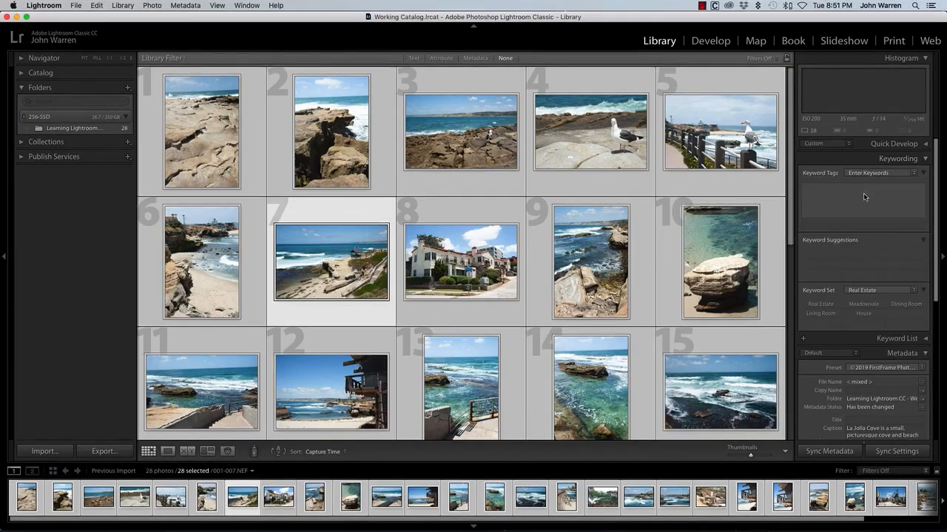
{"action": "key", "text": "super+v"}
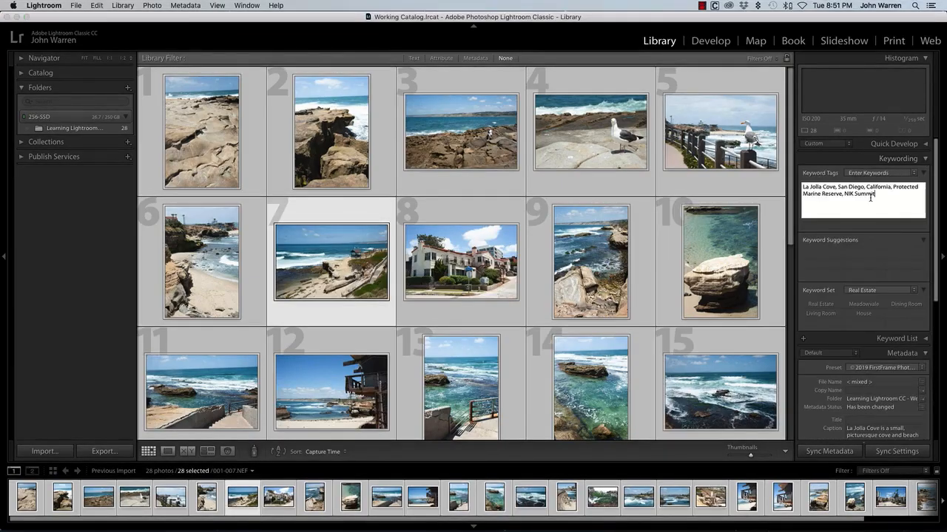
{"action": "key", "text": "Return"}
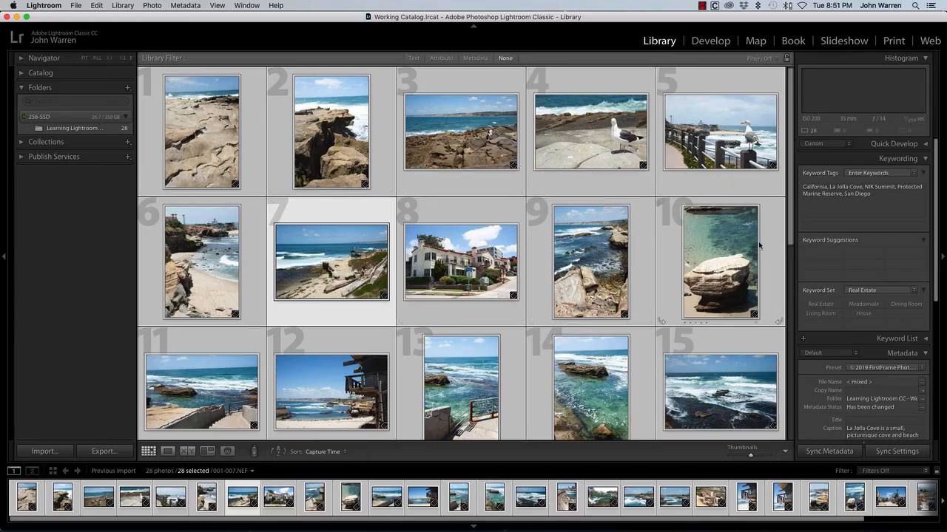
Deselect all the photos and check the keyword tags on individual photos, including 4, 2, 3, 6, 7 and 8
{"action": "key", "text": "super+d"}
{"action": "left_click", "coordinate": [576, 135]}
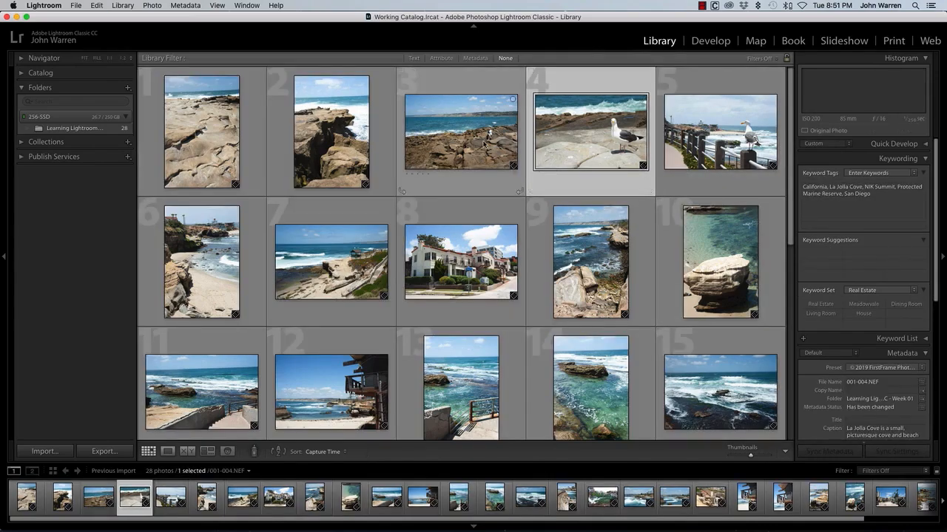
{"action": "left_click", "coordinate": [335, 143]}
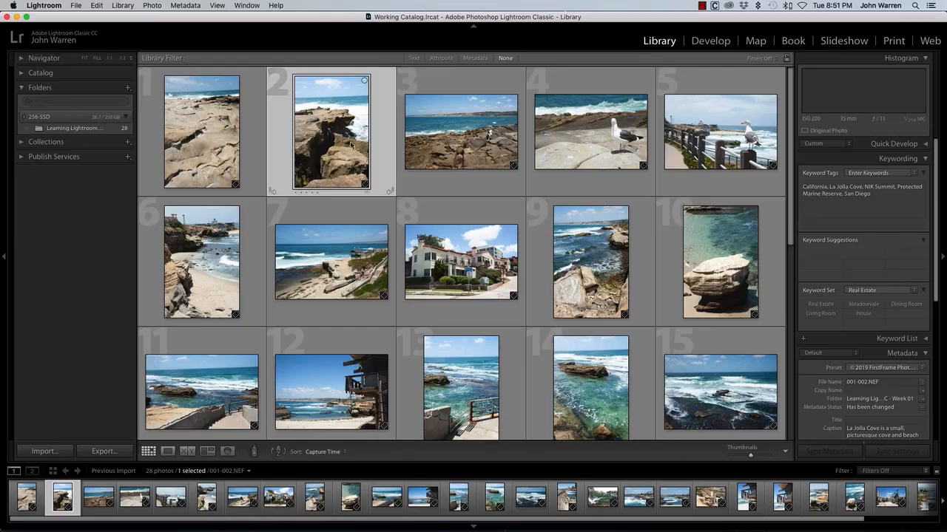
{"action": "left_click", "coordinate": [442, 148]}
{"action": "left_click", "coordinate": [601, 136]}
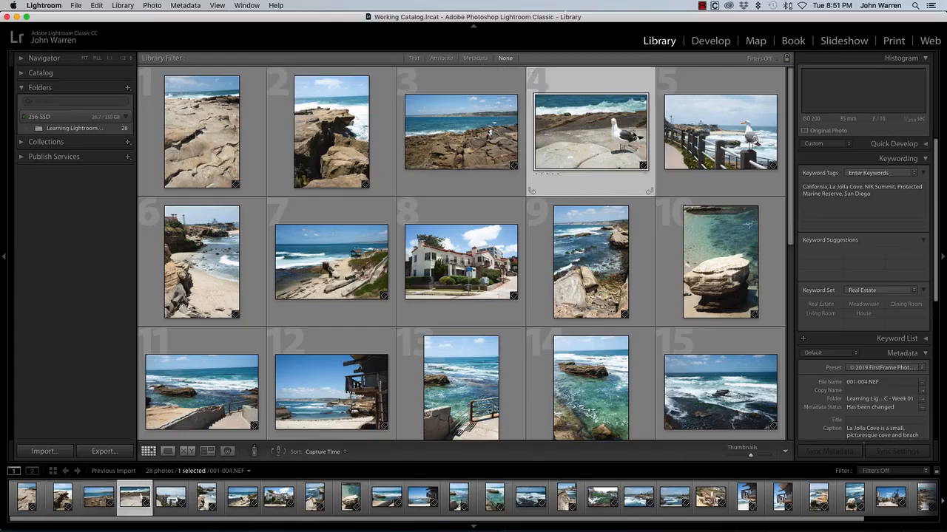
{"action": "left_click", "coordinate": [877, 197]}
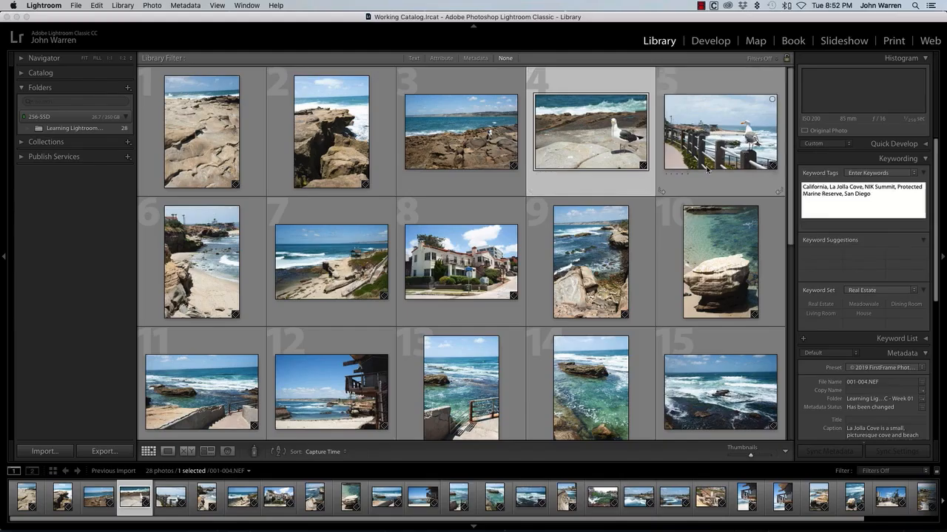
{"action": "left_click", "coordinate": [201, 260]}
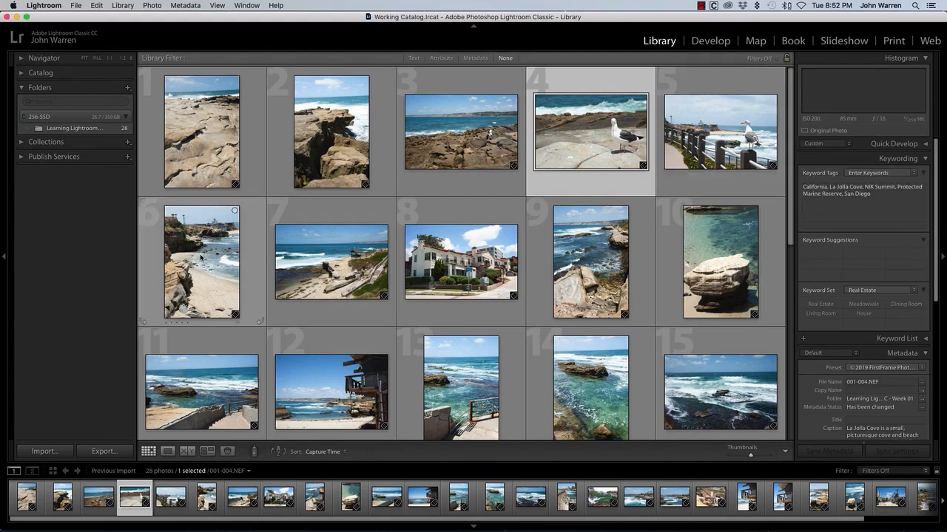
{"action": "left_click", "coordinate": [201, 259]}
{"action": "left_click", "coordinate": [344, 265]}
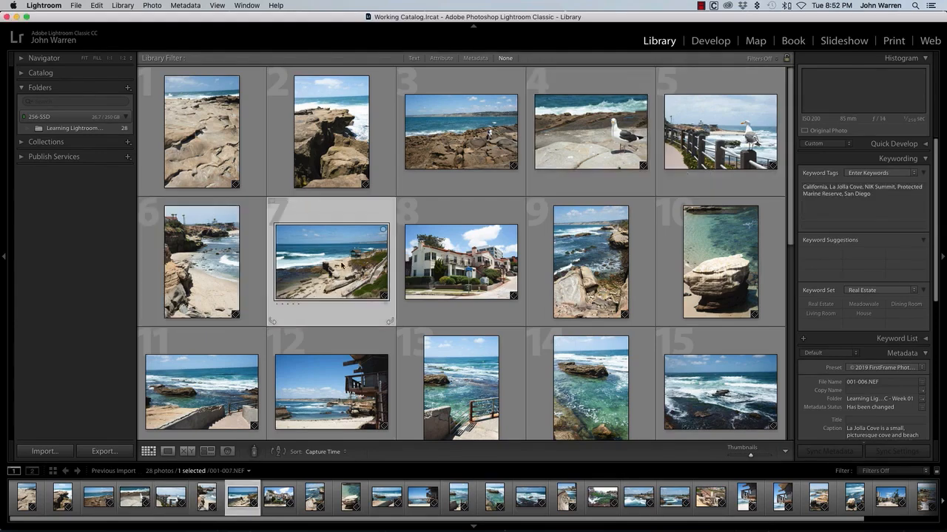
{"action": "left_click", "coordinate": [488, 272]}
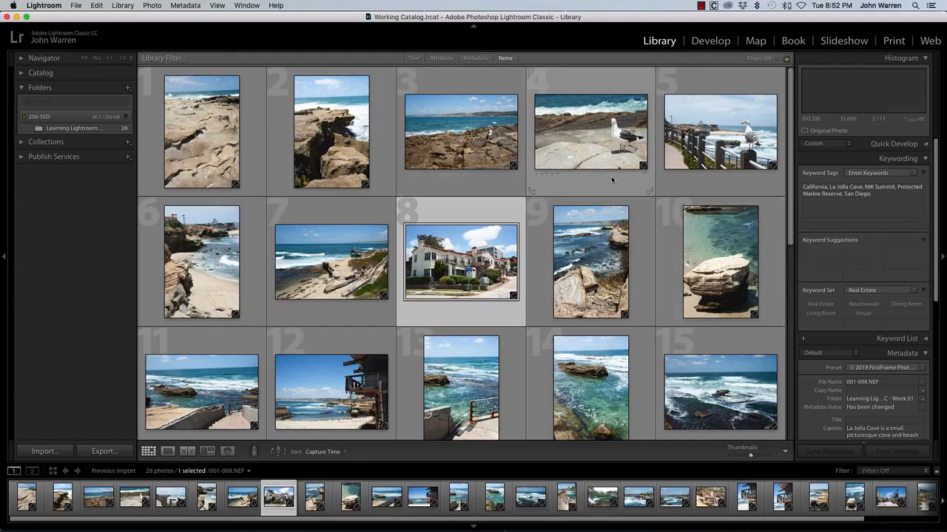
Enter the title "Seagull on a railing" in the metadata of photo 5, 001-005.NEF
{"action": "mouse_move", "coordinate": [935, 187]}
{"action": "left_mouse_down"}
{"action": "mouse_move", "coordinate": [937, 255]}
{"action": "mouse_move", "coordinate": [940, 181]}
{"action": "left_mouse_up"}
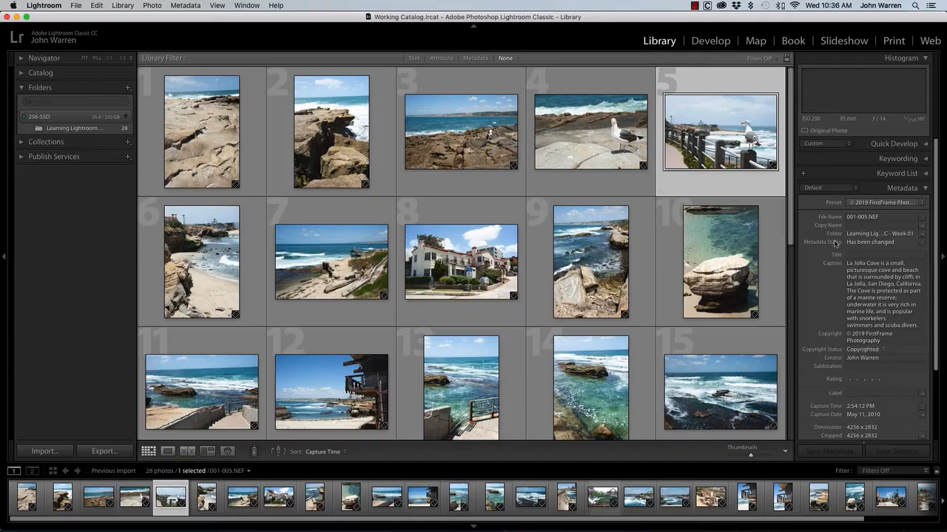
{"action": "left_click", "coordinate": [854, 256]}
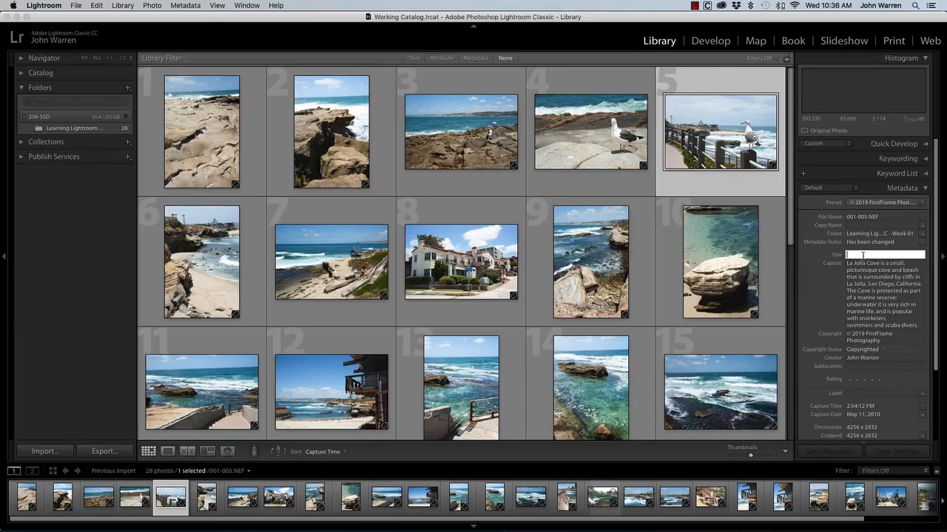
{"action": "type", "text": "Seagull on a railing"}
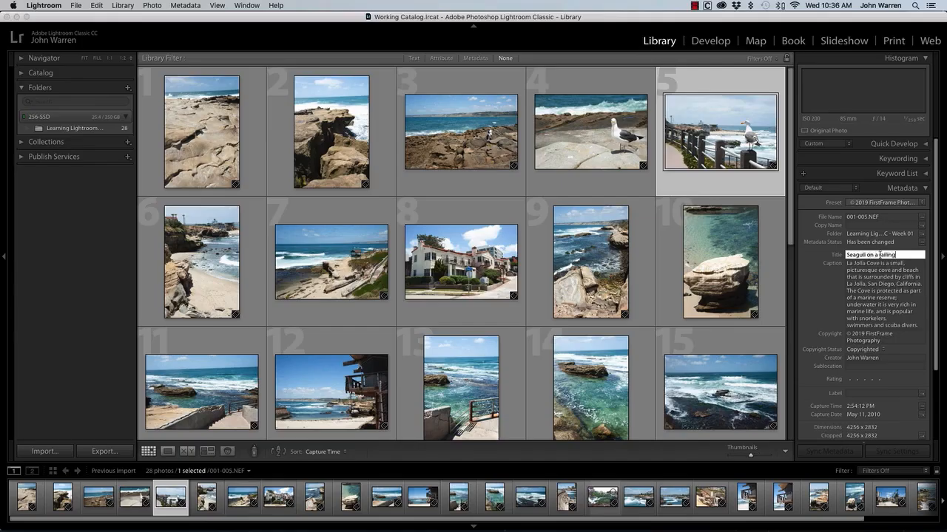